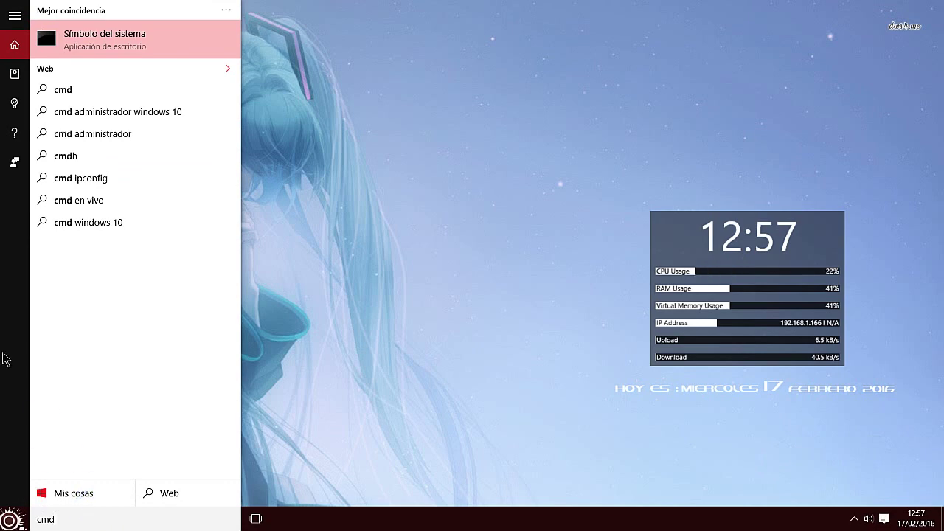
Run Símbolo del sistema as administrator and list the IPv4 interfaces with "netsh interface ipv4 show subinterfaces"
{"action": "right_click", "coordinate": [99, 44]}
{"action": "left_click", "coordinate": [127, 54]}
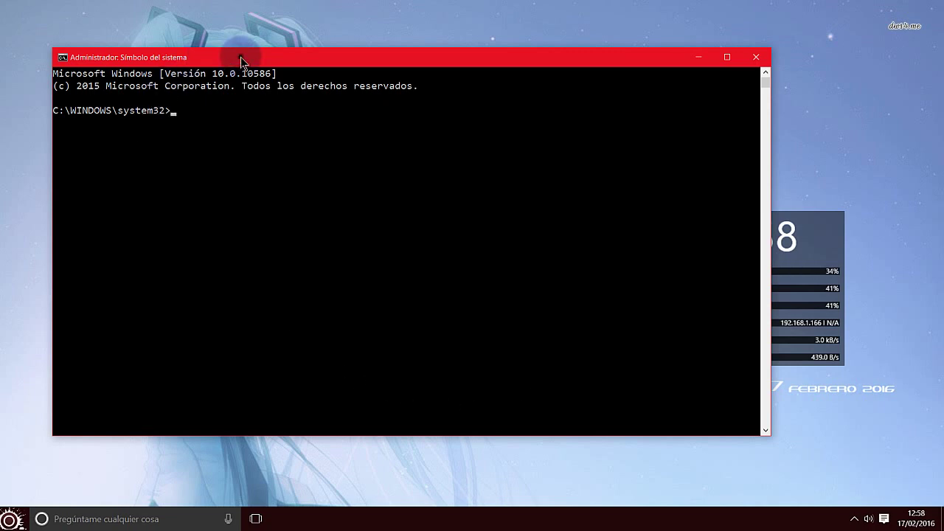
{"action": "left_click_drag", "start_coordinate": [240, 57], "coordinate": [294, 57]}
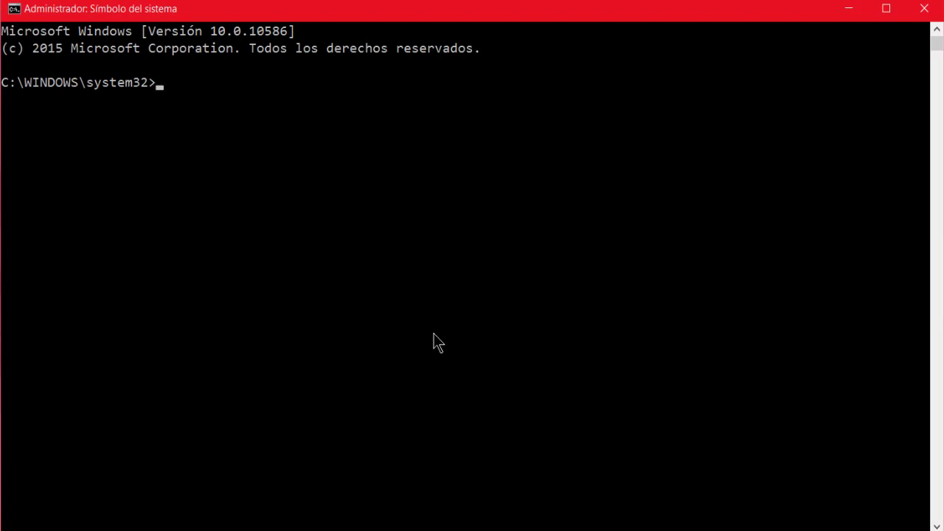
{"action": "right_click", "coordinate": [168, 75]}
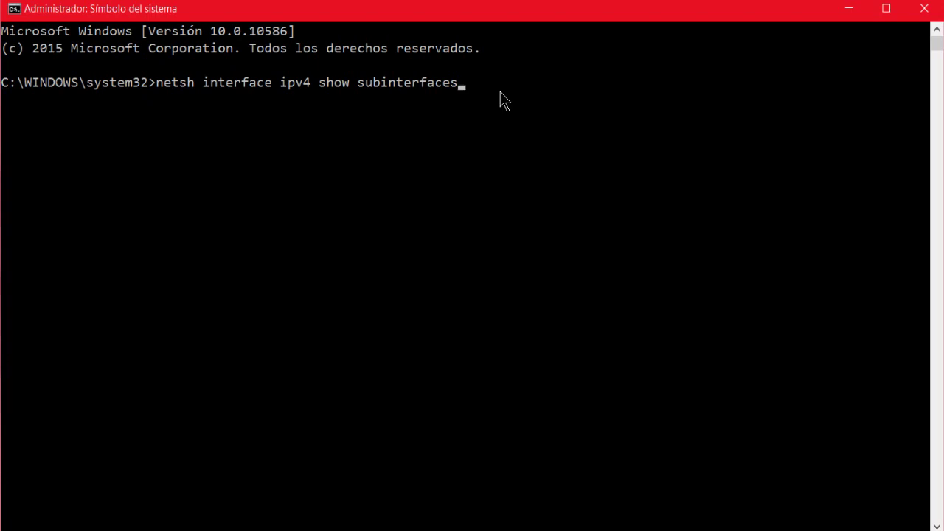
{"action": "key", "text": "Return"}
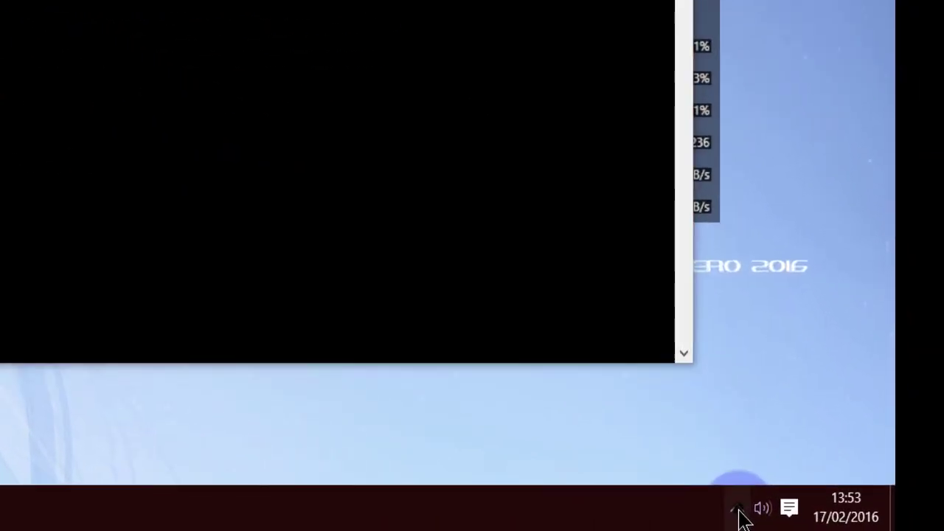
Open the Centro de redes y recursos compartidos from the network icon and check which connection is active
{"action": "left_click", "coordinate": [738, 509]}
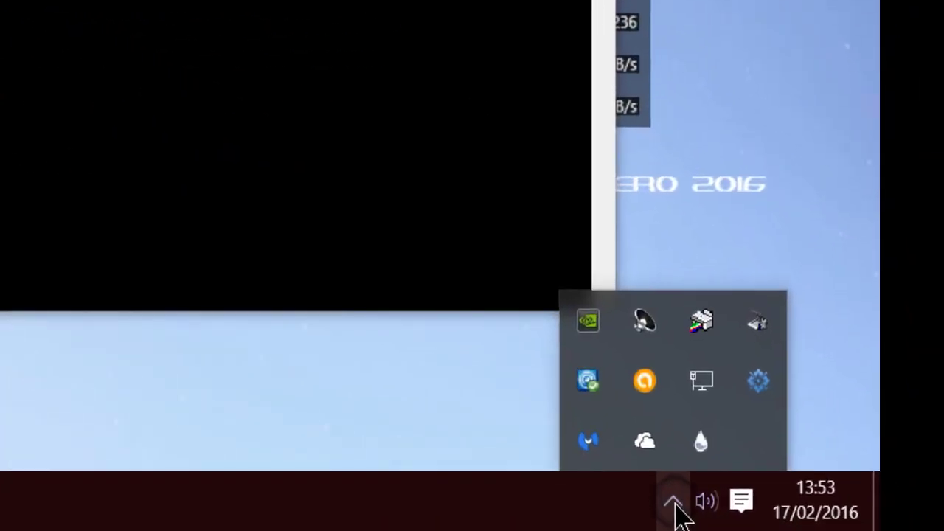
{"action": "right_click", "coordinate": [699, 385]}
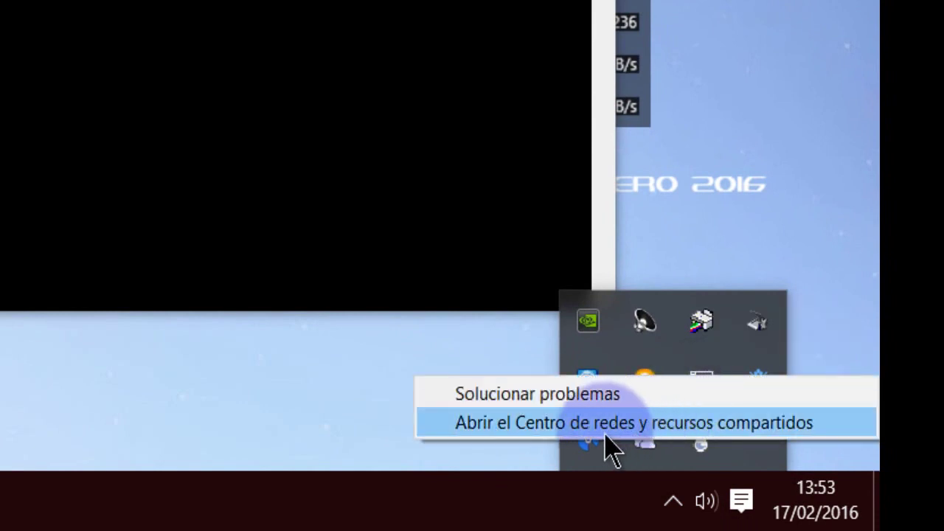
{"action": "left_click", "coordinate": [583, 426]}
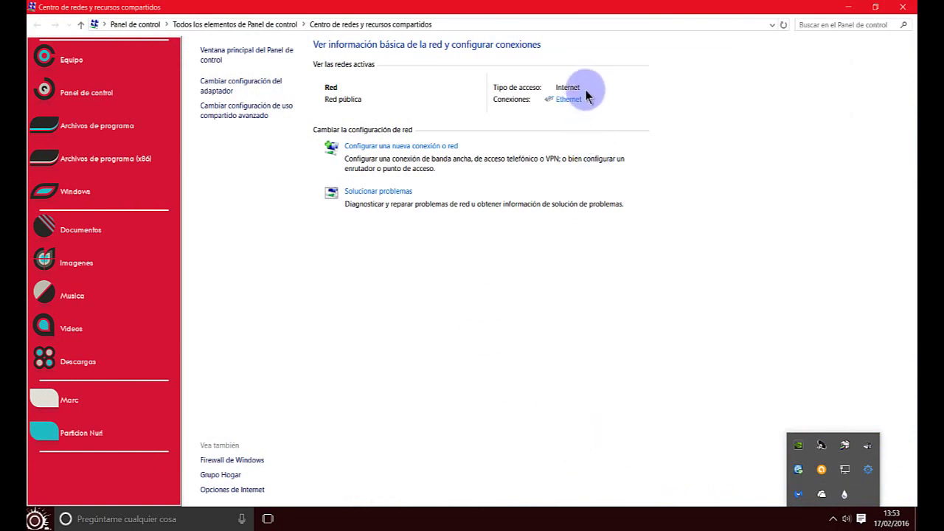
{"action": "left_click", "coordinate": [568, 116]}
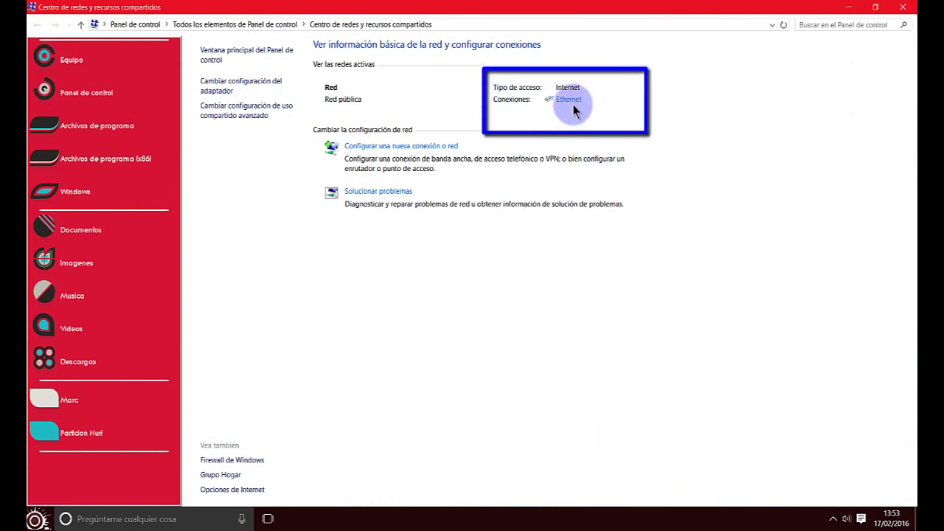
{"action": "left_click", "coordinate": [215, 86]}
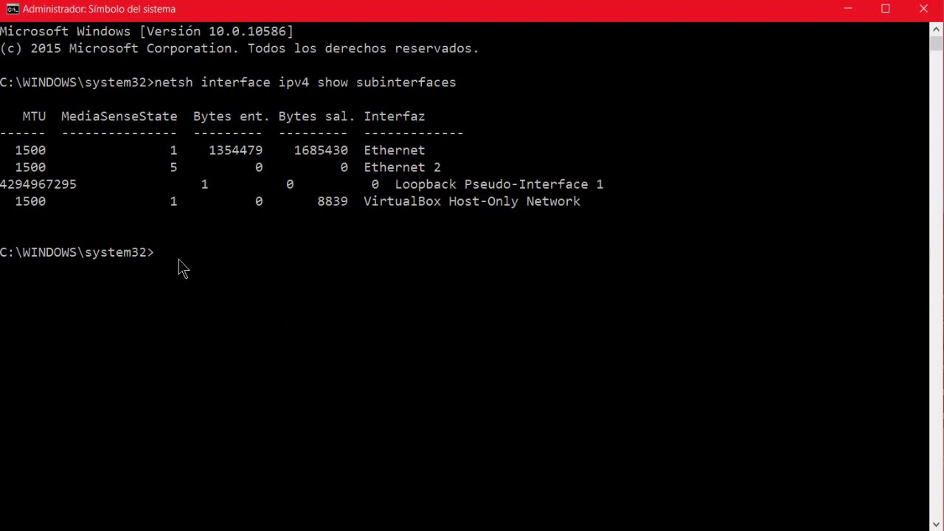
Test a 1465-byte unfragmented packet with "ping -l 1465 -f google.es" in the administrator command prompt
{"action": "type", "text": "ping -l 1465 -f google.es"}
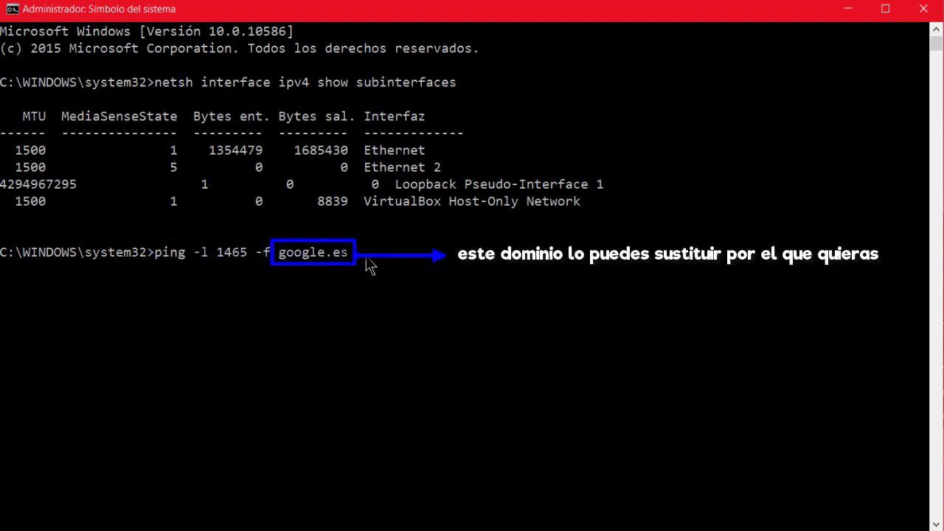
{"action": "key", "text": "Return"}
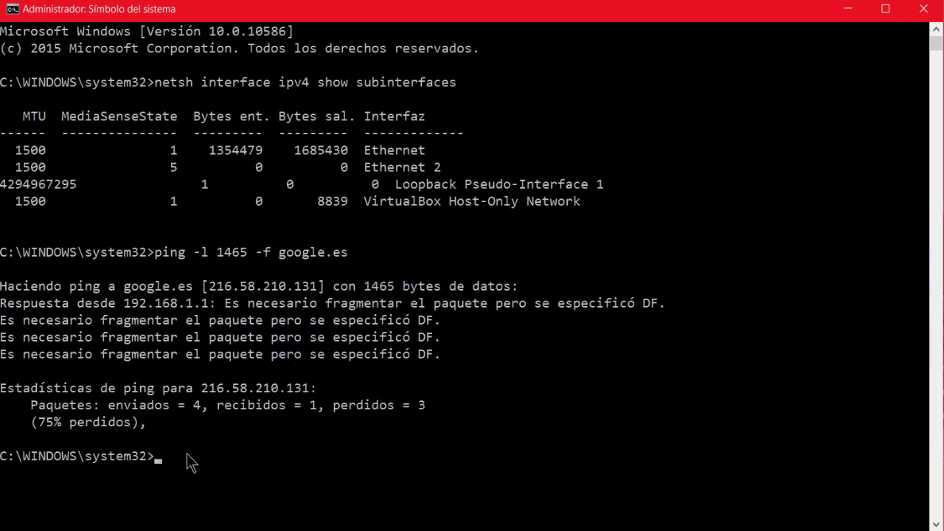
Recall the ping command, lower its packet size to 1464 and run "ping -l 1464 -f google.es"
{"action": "double_click", "coordinate": [233, 258]}
{"action": "left_click", "coordinate": [171, 463]}
{"action": "key", "text": "Up"}
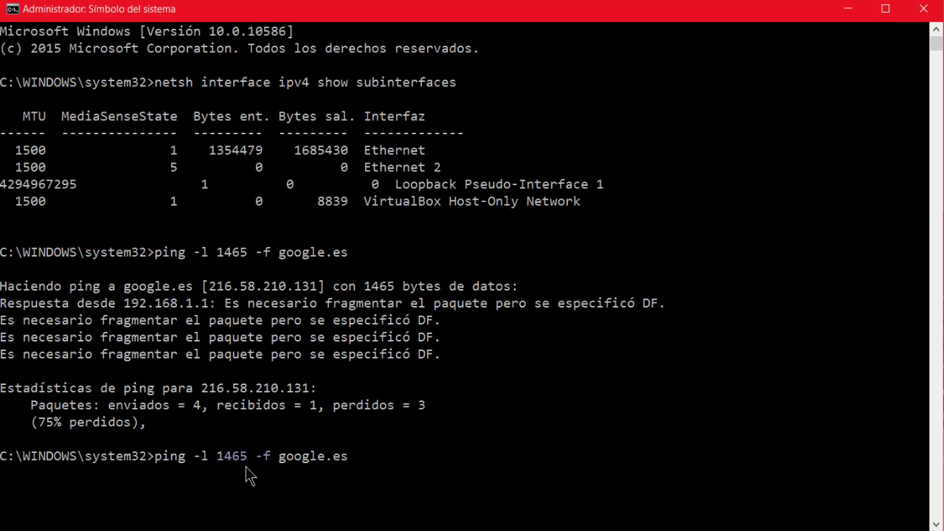
{"action": "key", "text": "BackSpace"}
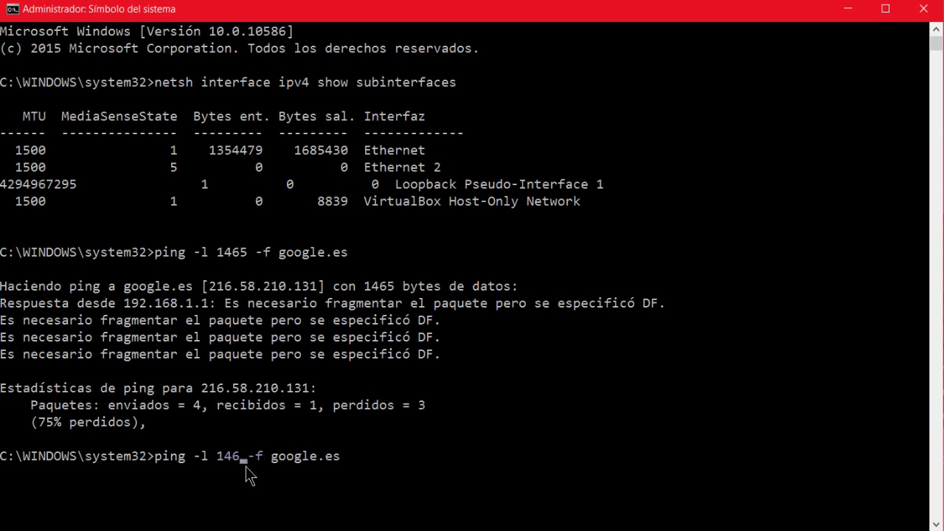
{"action": "type", "text": "4"}
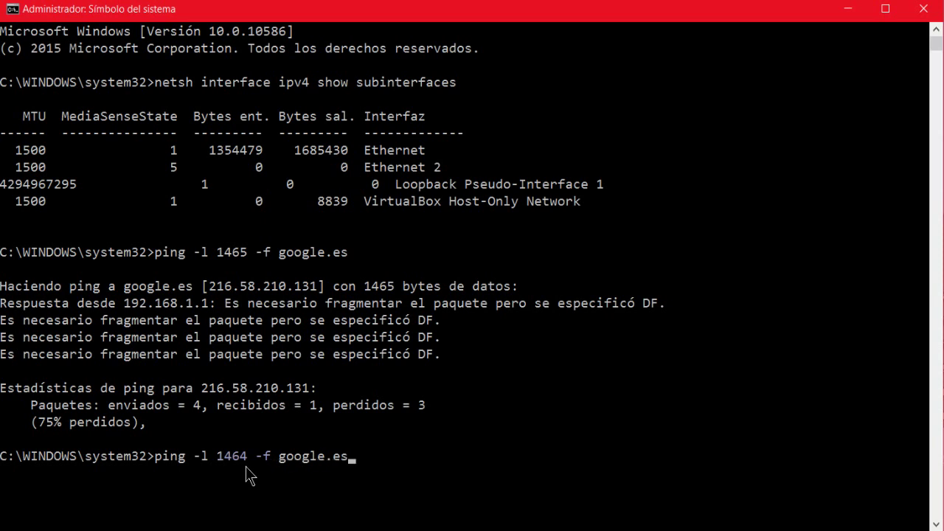
{"action": "key", "text": "Return"}
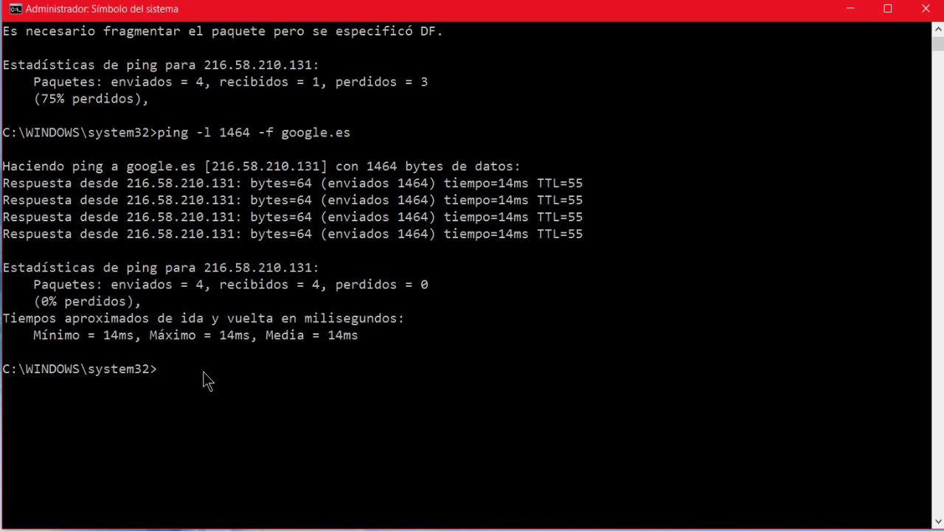
Run "netsh interface ipv4 set subinterface interface=Ethernet mtu=1464 store=persistent", checking the interface name first, and exit the command prompt
{"action": "type", "text": "netsh interface ipv4 set subinterface interface=Ethernet mtu=1464 store=persistent"}
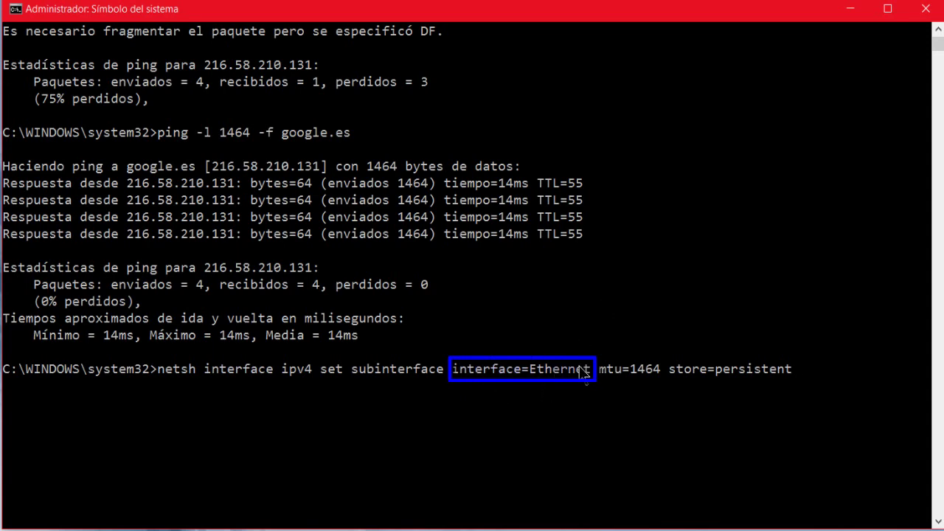
{"action": "scroll", "coordinate": [631, 292], "scroll_direction": "up", "scroll_amount": 6}
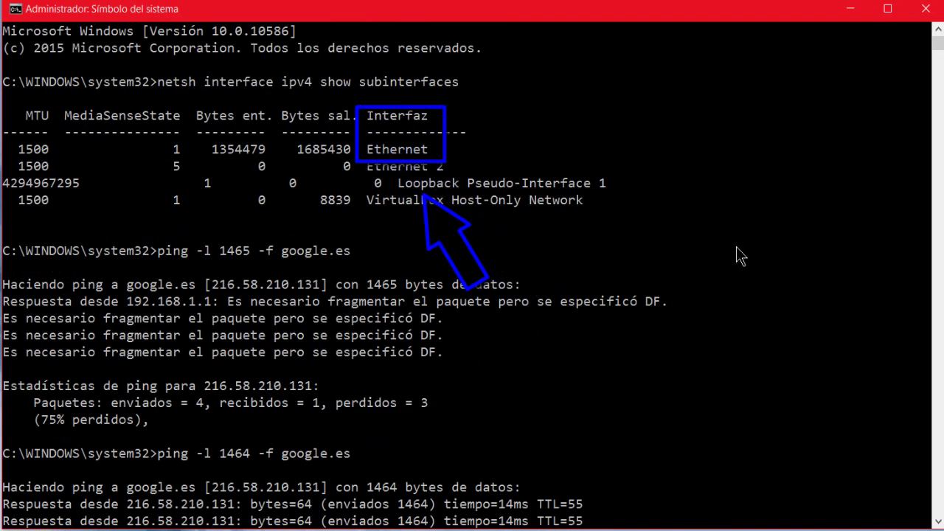
{"action": "scroll", "coordinate": [730, 254], "scroll_direction": "down", "scroll_amount": 7}
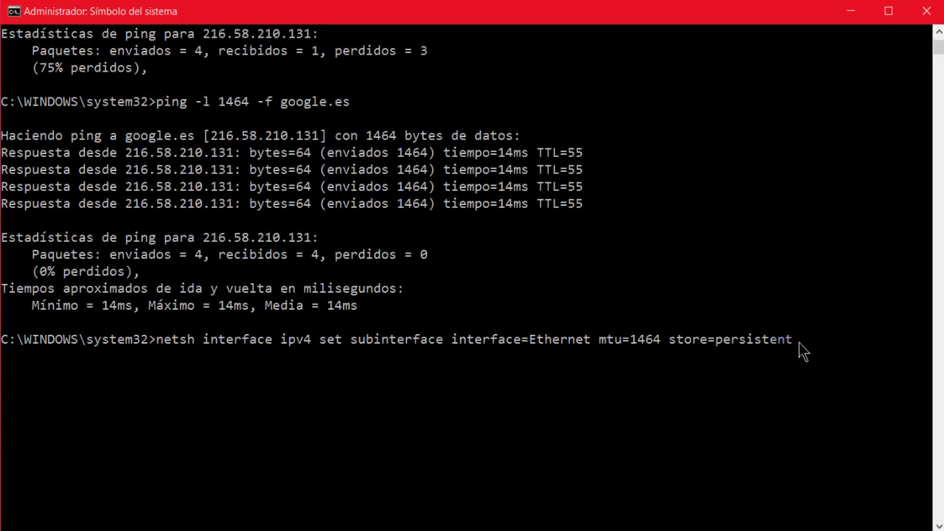
{"action": "key", "text": "Return"}
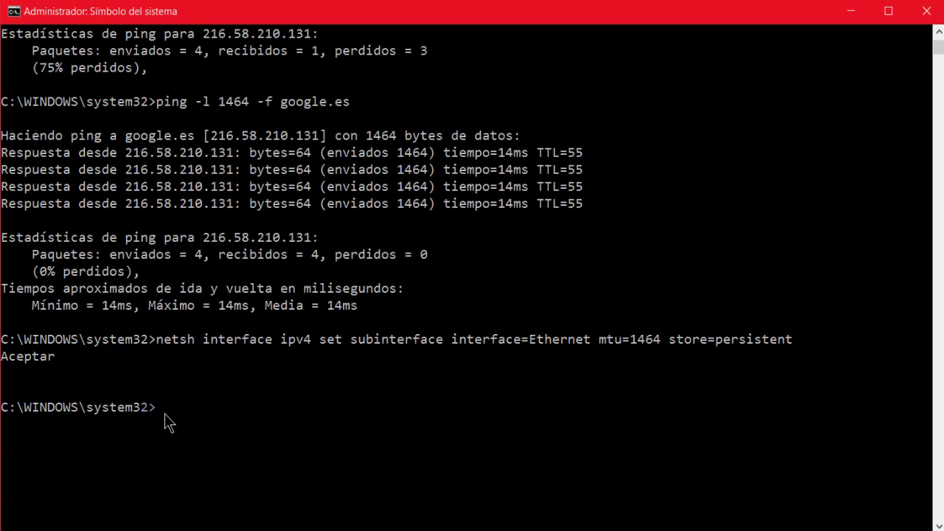
{"action": "type", "text": "xit"}
{"action": "key", "text": "Return"}
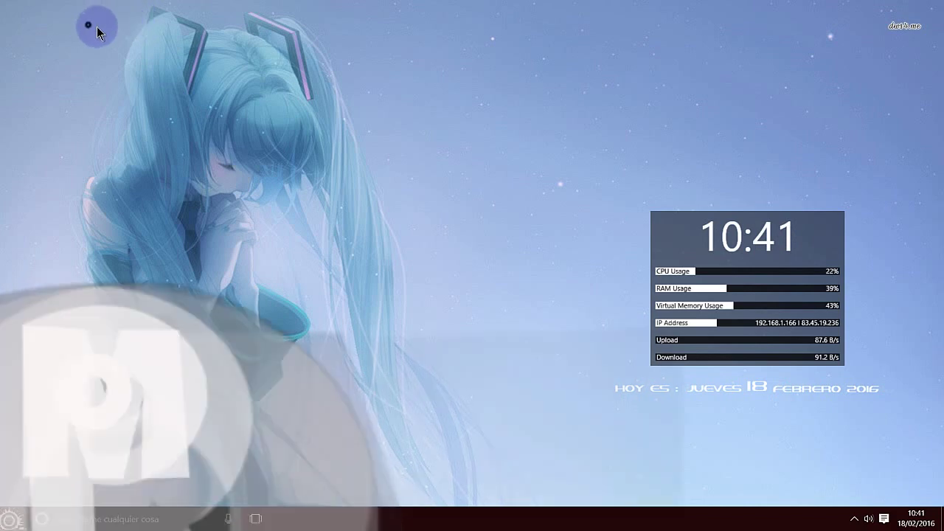
Search for cmd, run Símbolo del sistema as administrator and execute "netsh interface ipv4 show subinterfaces"
{"action": "left_click_drag", "start_coordinate": [88, 25], "coordinate": [407, 395]}
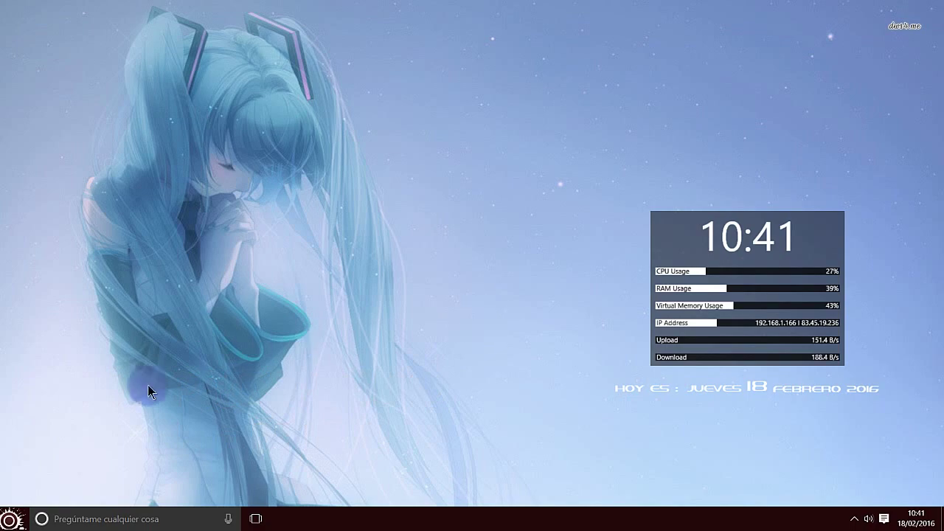
{"action": "left_click", "coordinate": [92, 510]}
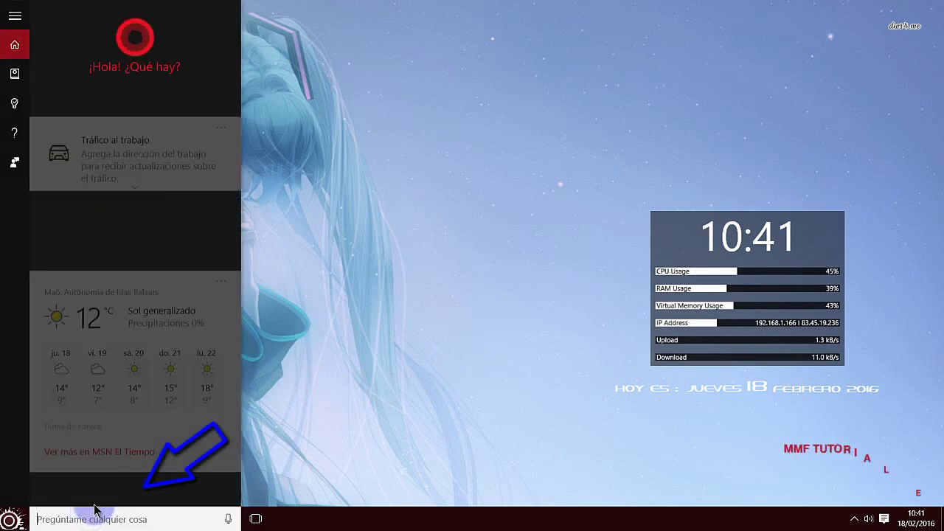
{"action": "type", "text": "cmd"}
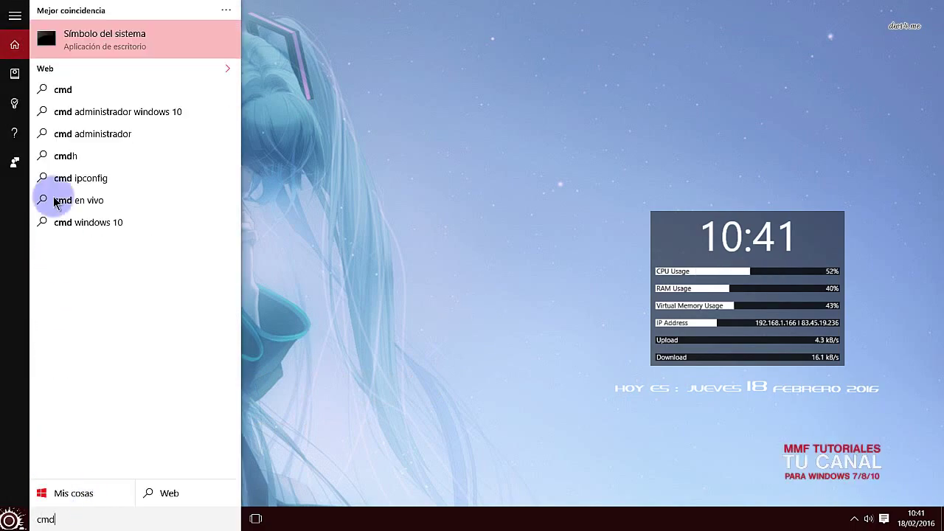
{"action": "right_click", "coordinate": [104, 34]}
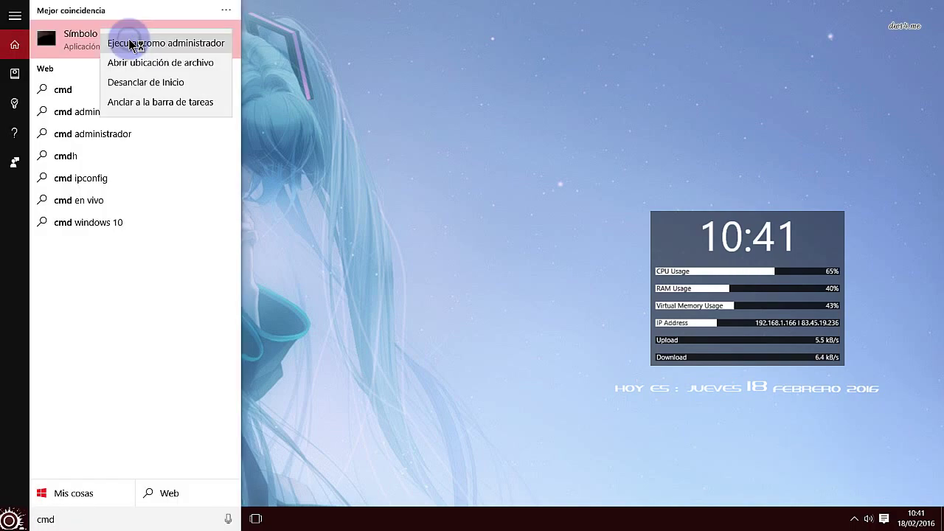
{"action": "left_click", "coordinate": [130, 44]}
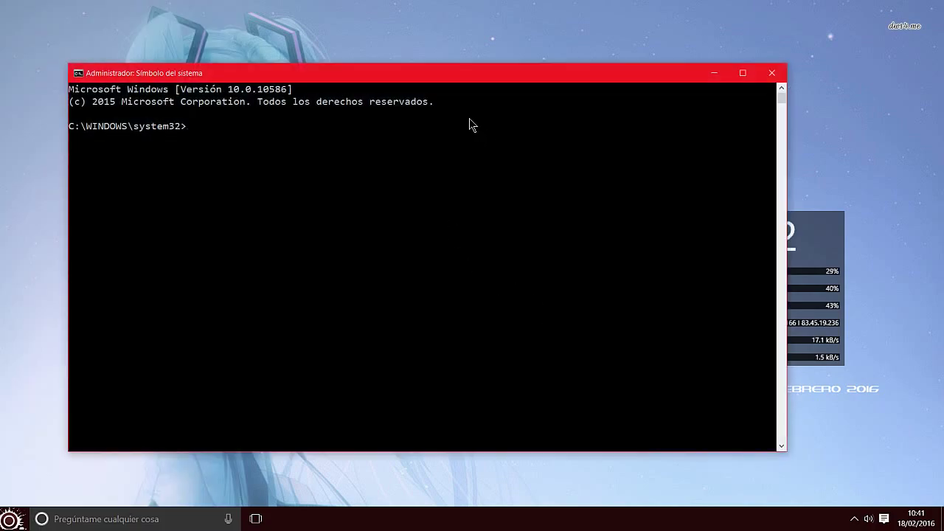
{"action": "left_click", "coordinate": [419, 74]}
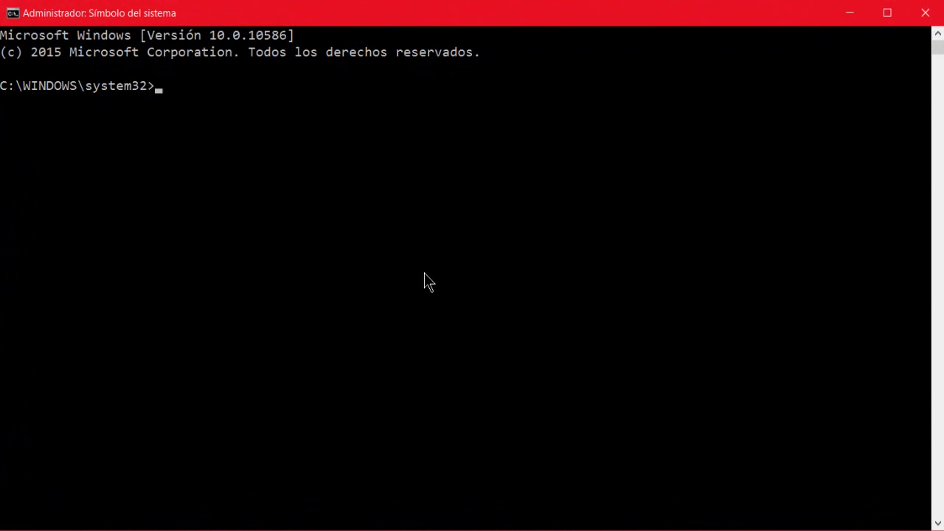
{"action": "right_click", "coordinate": [166, 88]}
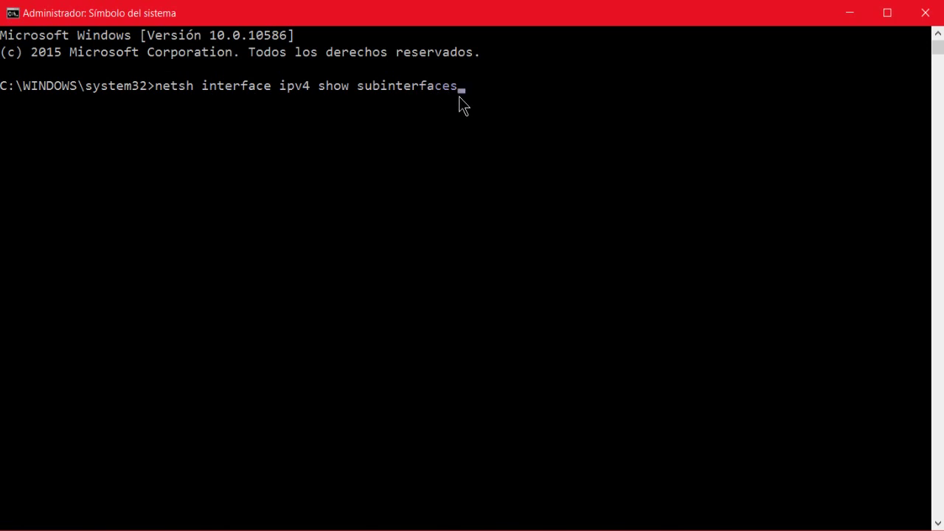
{"action": "key", "text": "Return"}
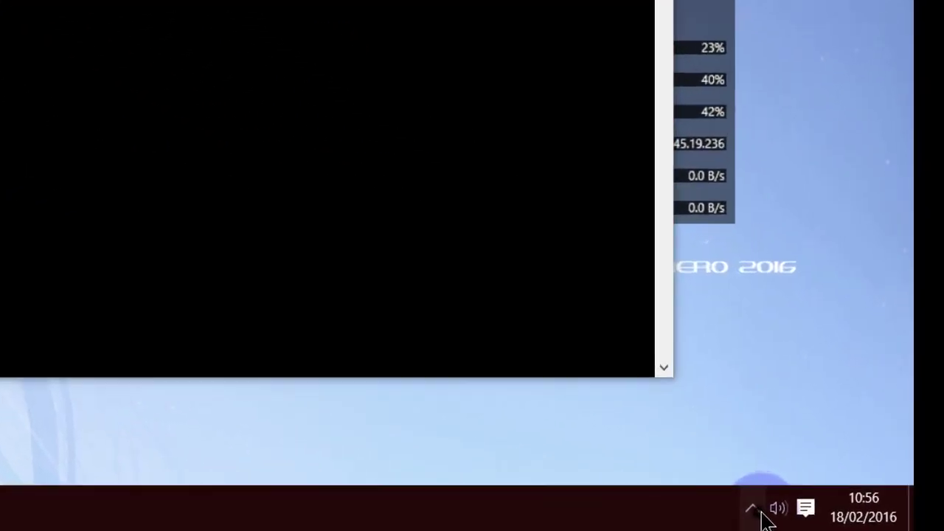
Open the Centro de redes y recursos compartidos and view the status of the active Ethernet connection
{"action": "left_click", "coordinate": [841, 518]}
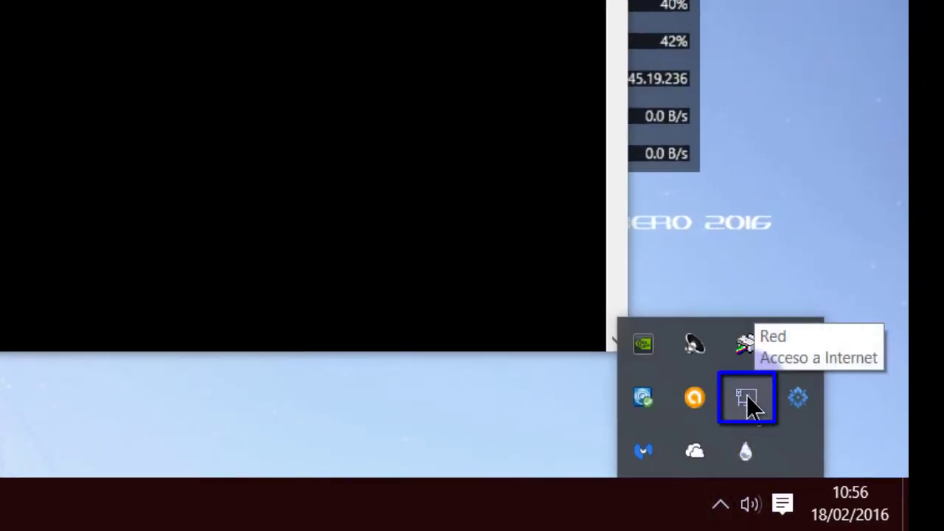
{"action": "right_click", "coordinate": [746, 395]}
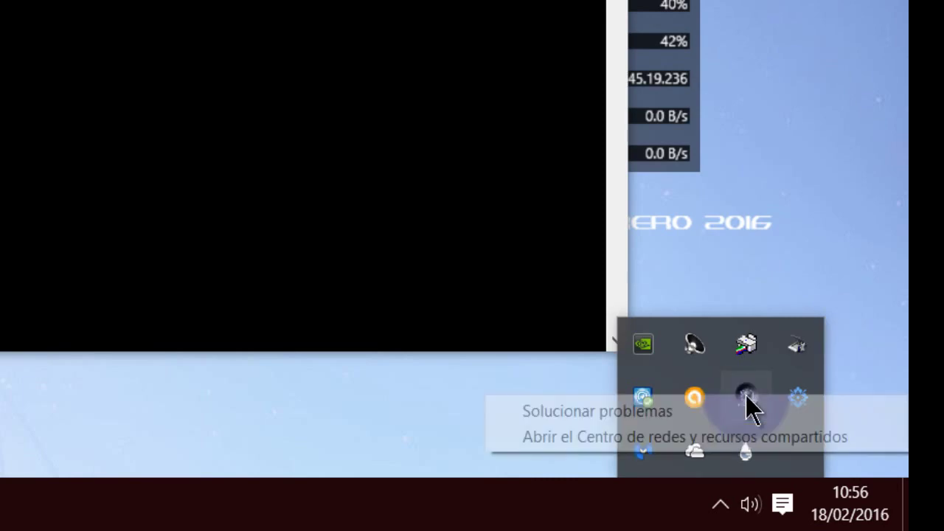
{"action": "left_click", "coordinate": [651, 436]}
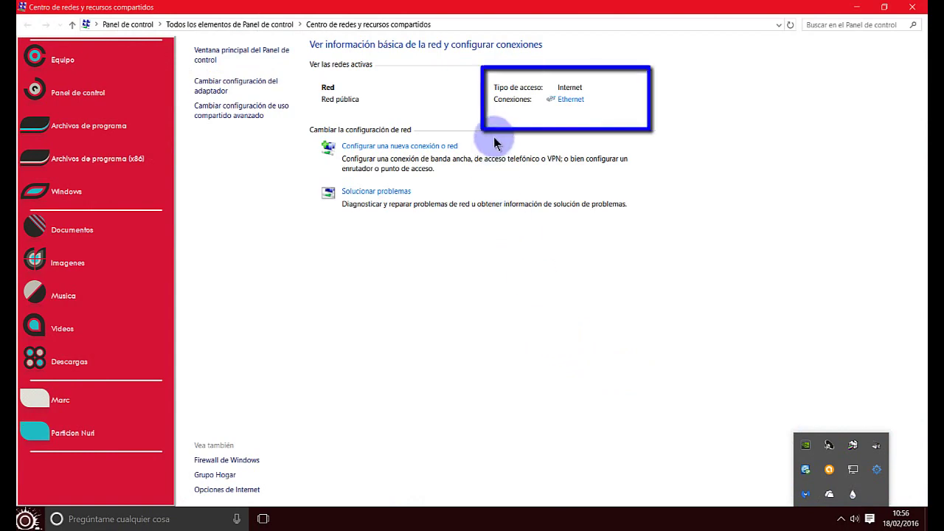
{"action": "left_click", "coordinate": [573, 101]}
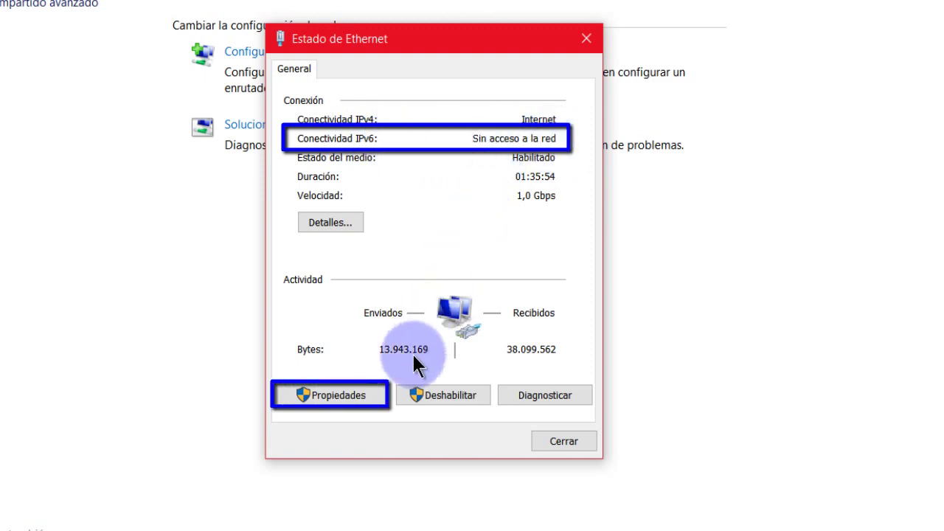
Check the Protocolo de Internet versión 6 (TCP/IPv6) entry in the Ethernet properties, and cancel the dialog
{"action": "left_click", "coordinate": [328, 394]}
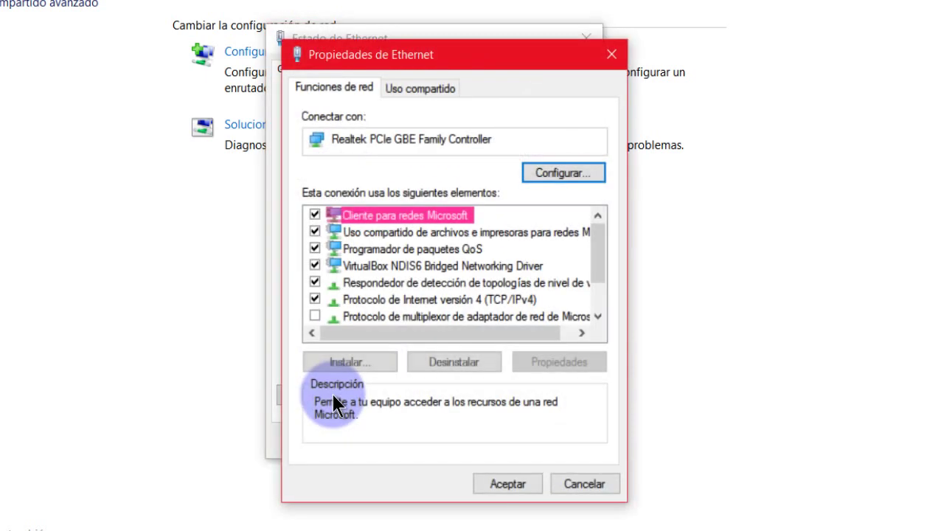
{"action": "left_click_drag", "start_coordinate": [602, 237], "coordinate": [604, 305]}
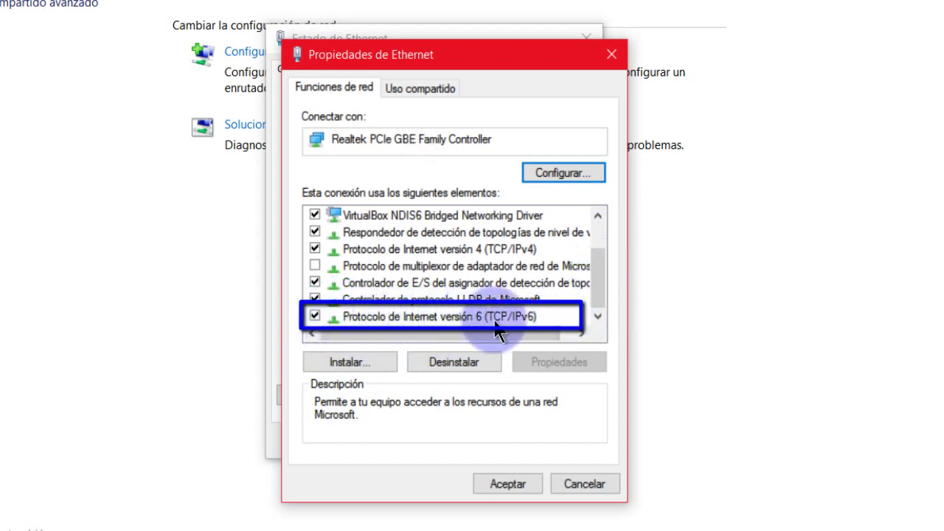
{"action": "left_click", "coordinate": [579, 485]}
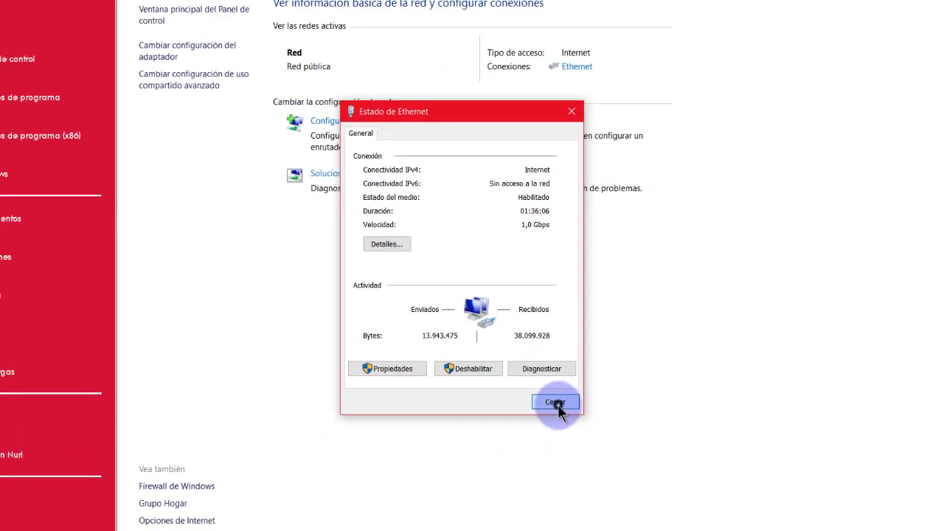
Close the Ethernet status dialog and the Centro de redes y recursos compartidos window
{"action": "left_click", "coordinate": [561, 440]}
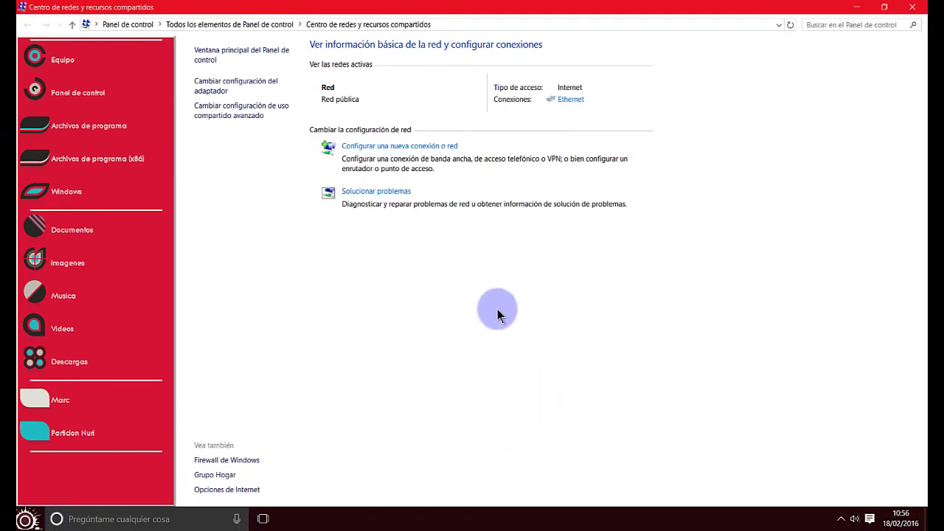
{"action": "left_click", "coordinate": [912, 9]}
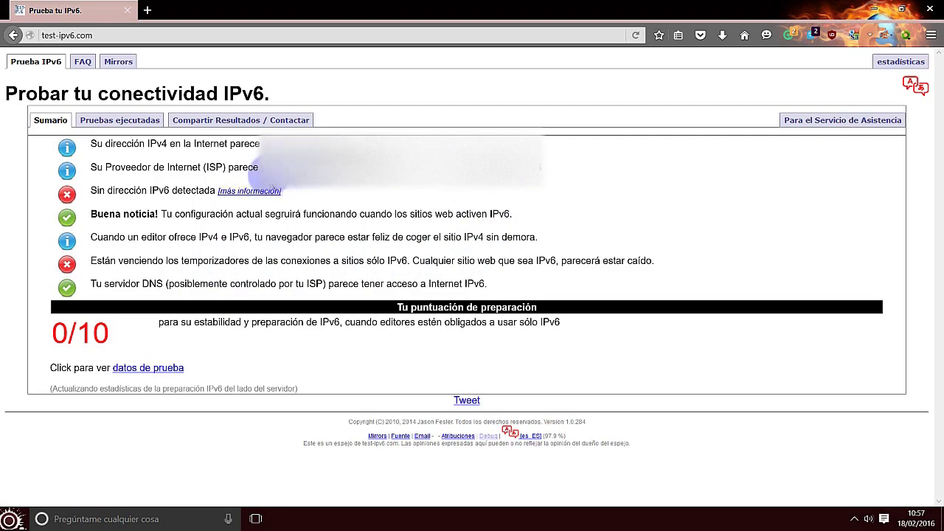
Show the test data on test-ipv6.com and review the results of the executed IPv4 and IPv6 tests
{"action": "left_click", "coordinate": [151, 368]}
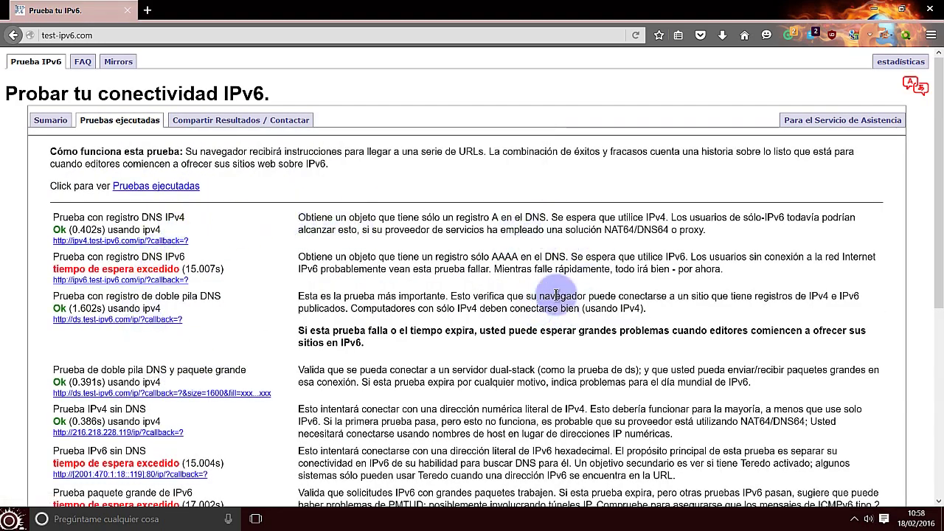
{"action": "scroll", "coordinate": [554, 269], "scroll_direction": "down", "scroll_amount": 3}
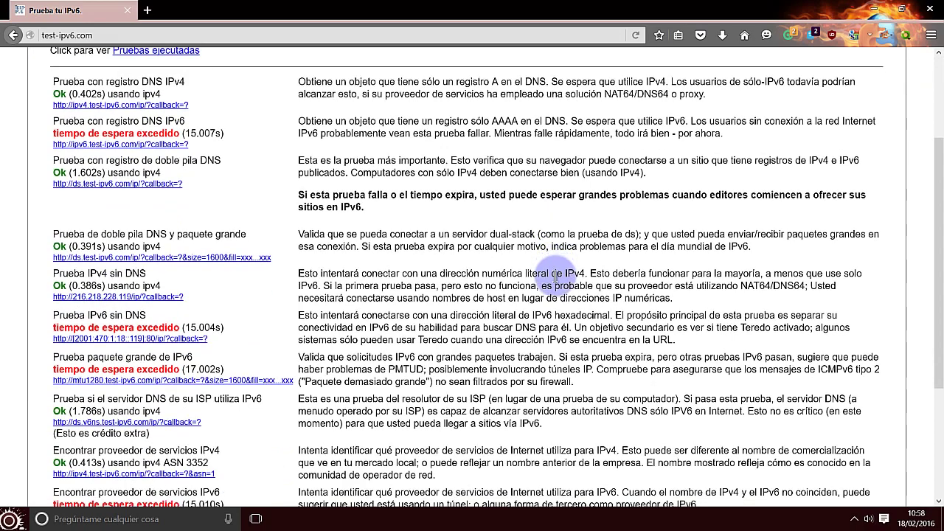
{"action": "scroll", "coordinate": [280, 282], "scroll_direction": "up", "scroll_amount": 3}
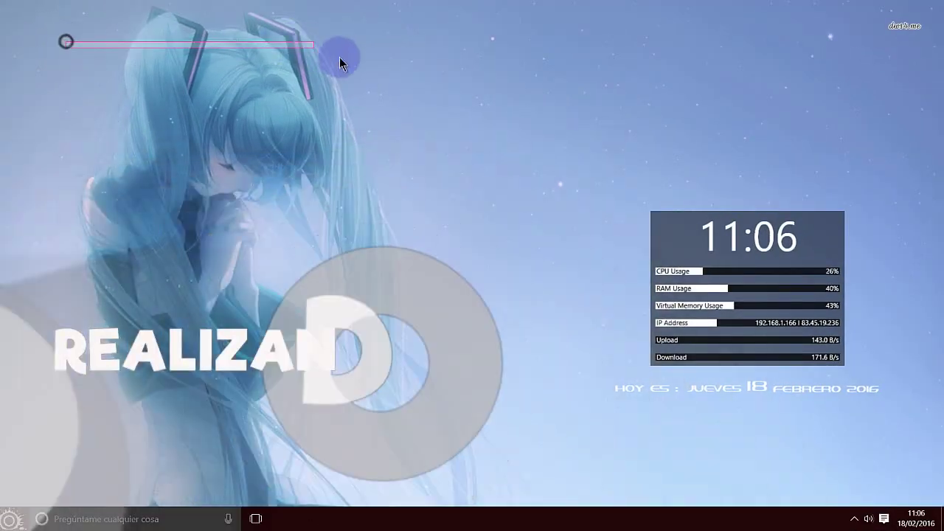
{"action": "left_click_drag", "start_coordinate": [339, 57], "coordinate": [395, 424]}
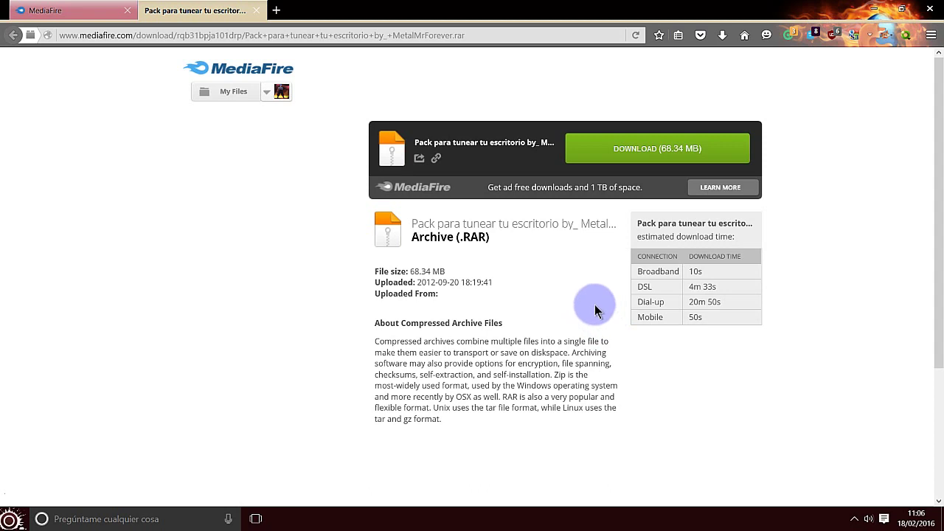
Download the "Pack para tunear tu escritorio" RAR archive from MediaFire, saving the file, and show all downloads to check its progress
{"action": "left_click", "coordinate": [639, 146]}
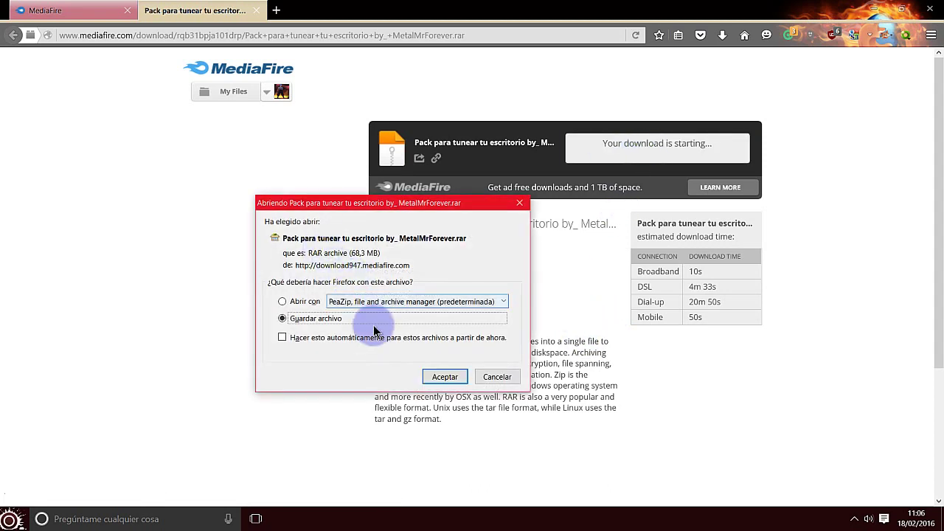
{"action": "left_click", "coordinate": [445, 378]}
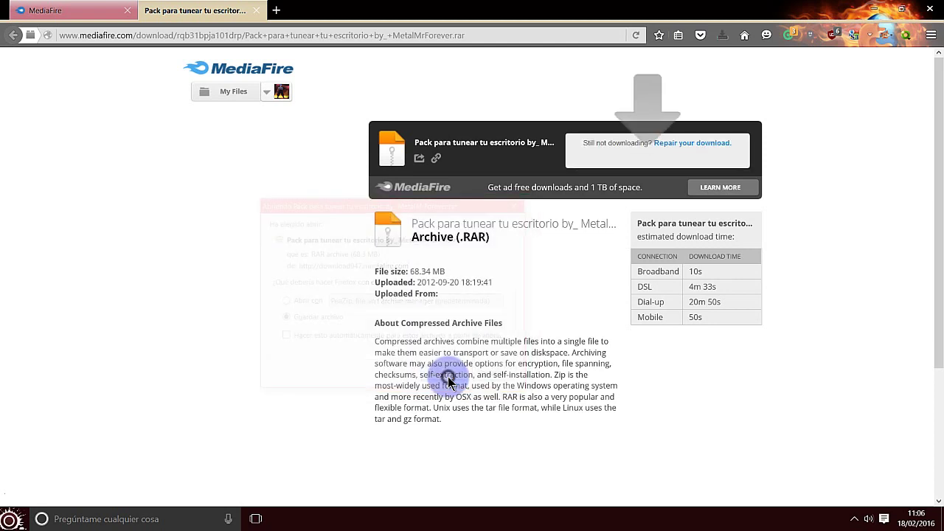
{"action": "left_click", "coordinate": [722, 38]}
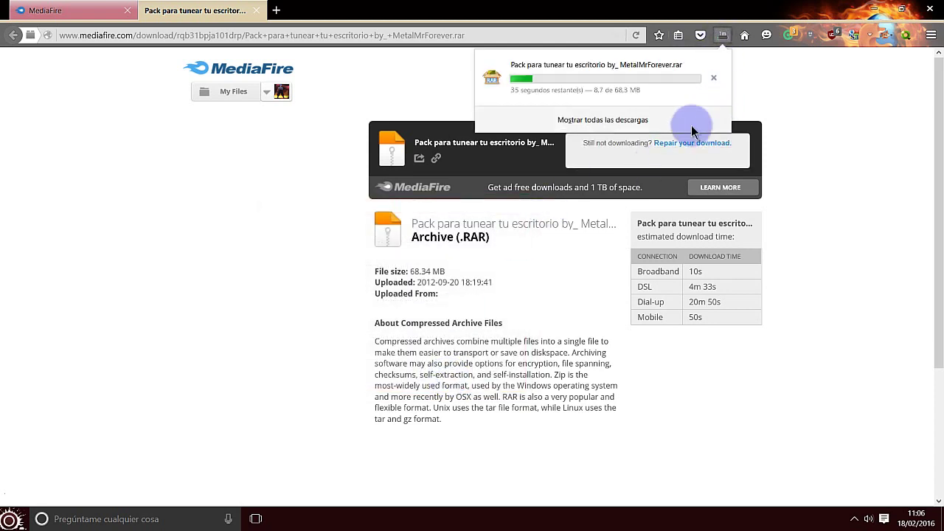
{"action": "left_click", "coordinate": [588, 120]}
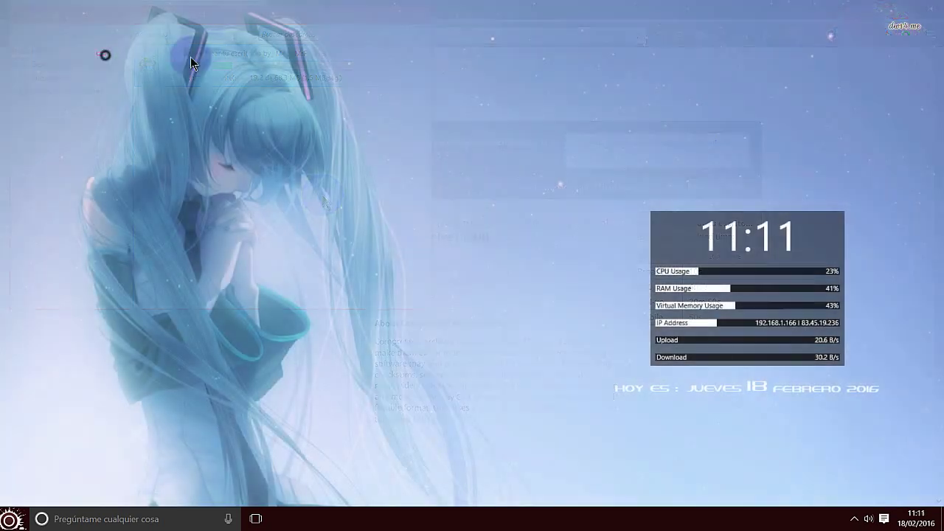
{"action": "left_click_drag", "start_coordinate": [190, 63], "coordinate": [392, 447]}
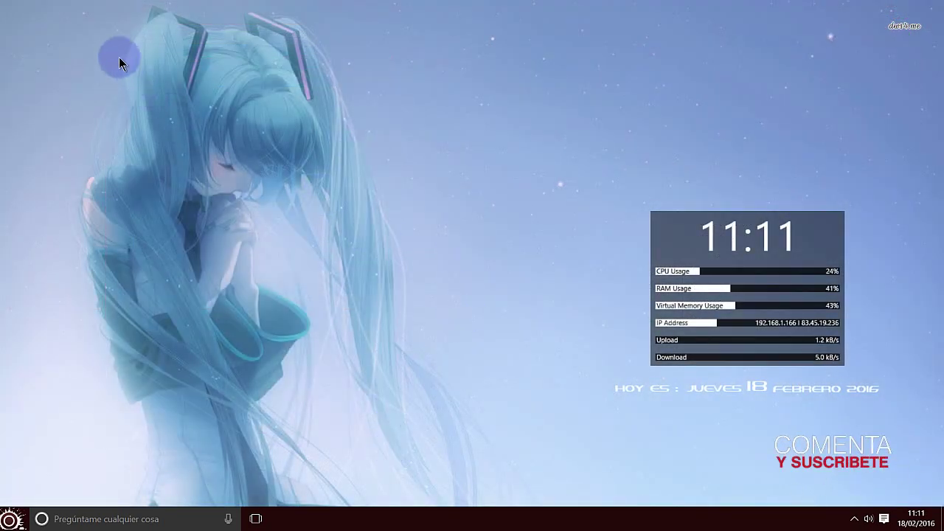
{"action": "left_click_drag", "start_coordinate": [81, 27], "coordinate": [407, 462]}
{"action": "left_click_drag", "start_coordinate": [72, 23], "coordinate": [395, 472]}
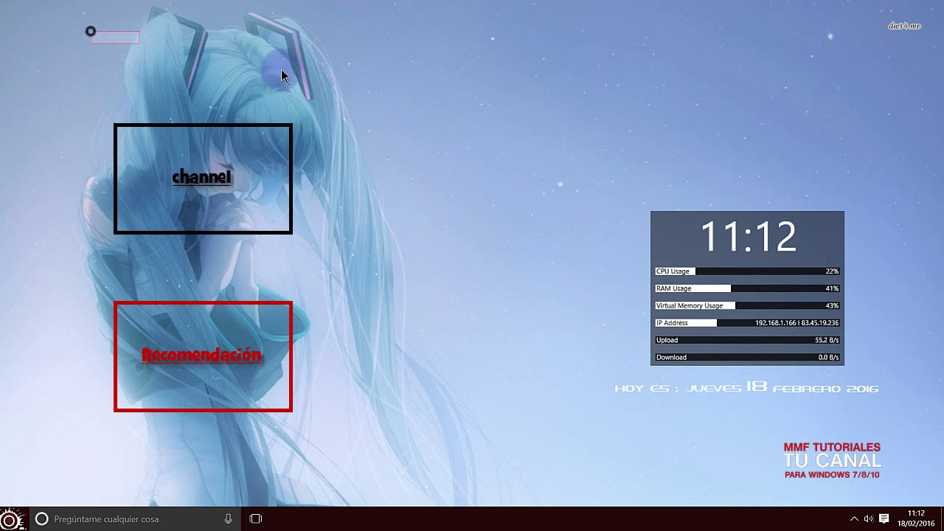
{"action": "left_click_drag", "start_coordinate": [281, 69], "coordinate": [383, 481]}
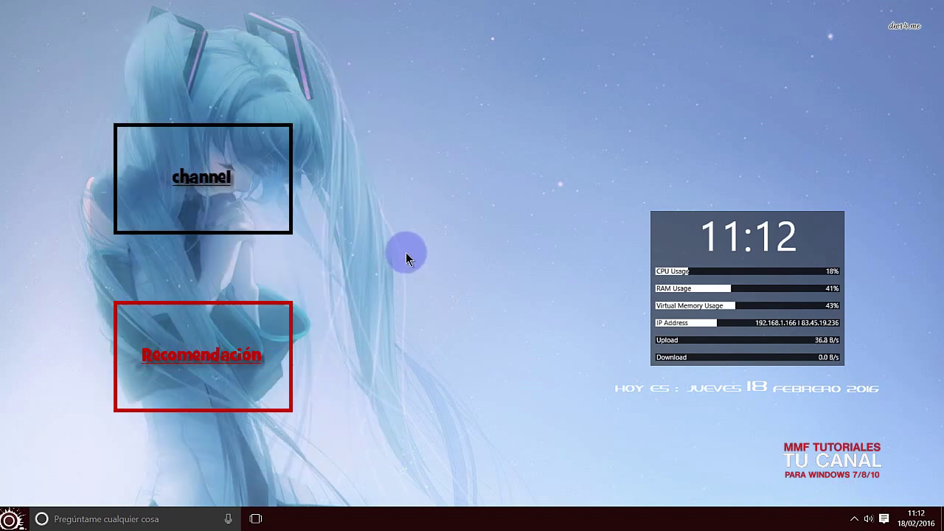
{"action": "left_click_drag", "start_coordinate": [52, 19], "coordinate": [404, 474]}
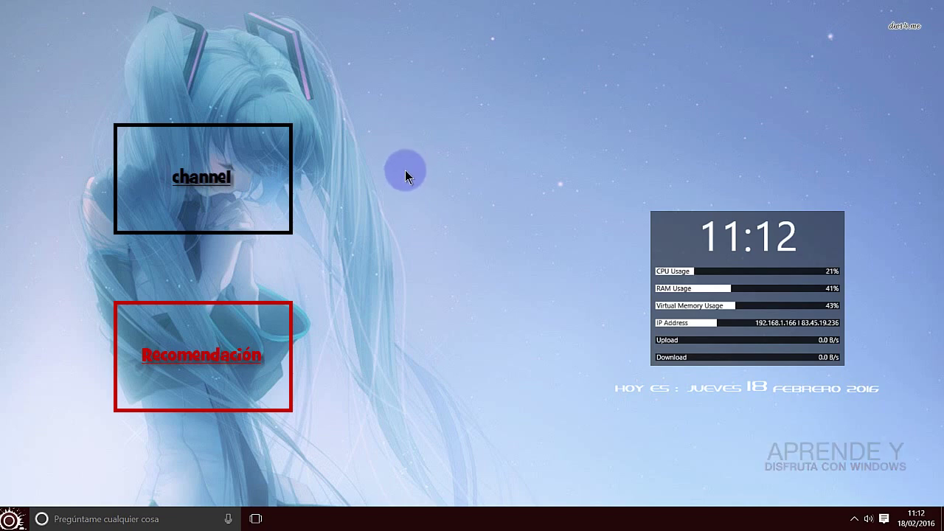
{"action": "left_click_drag", "start_coordinate": [37, 24], "coordinate": [394, 491]}
{"action": "left_click_drag", "start_coordinate": [177, 28], "coordinate": [405, 479]}
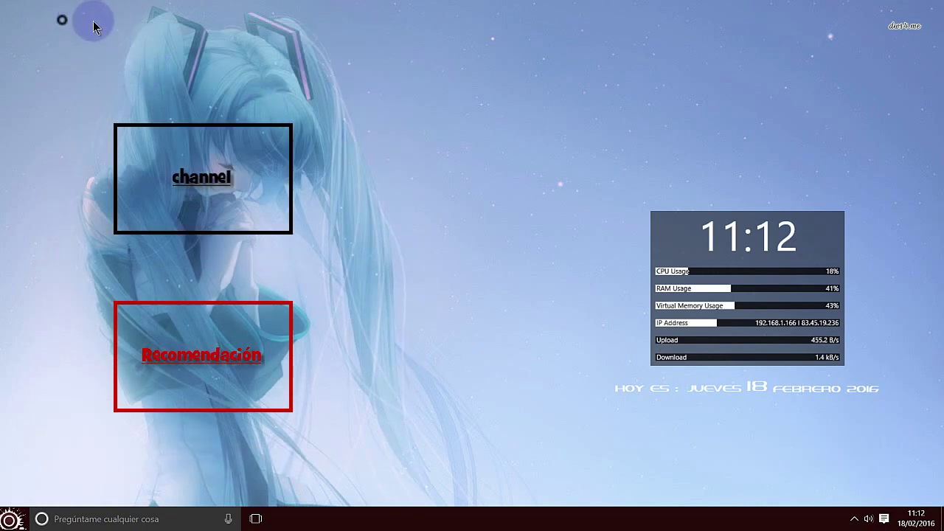
{"action": "left_click_drag", "start_coordinate": [335, 51], "coordinate": [391, 497]}
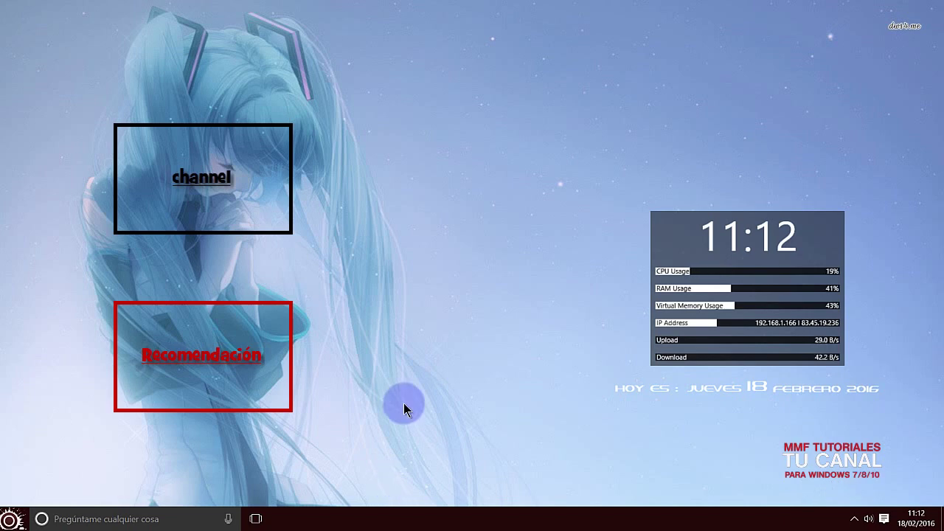
{"action": "left_click_drag", "start_coordinate": [269, 30], "coordinate": [393, 459]}
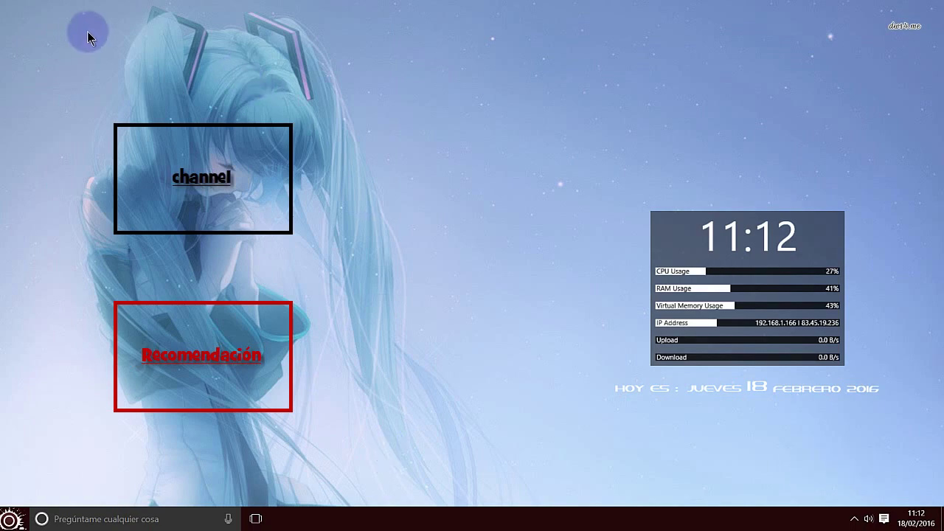
{"action": "left_click_drag", "start_coordinate": [58, 28], "coordinate": [405, 456]}
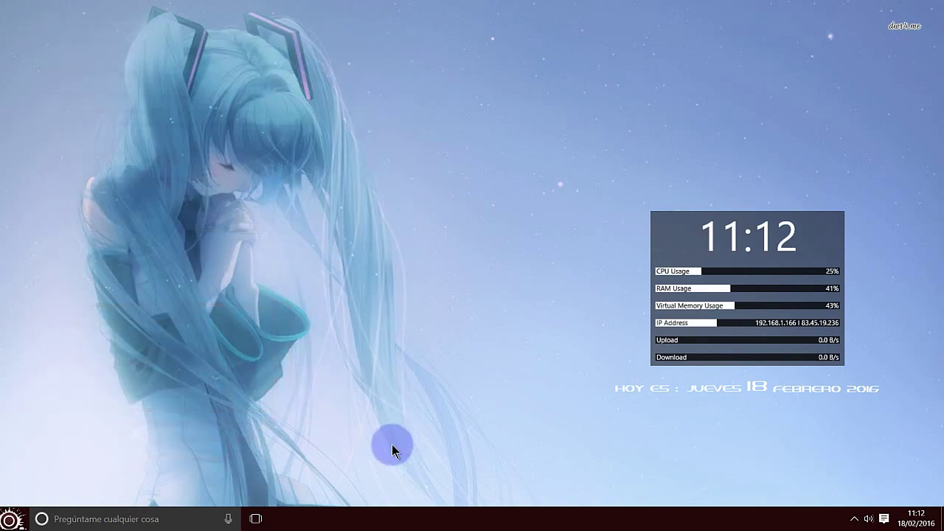